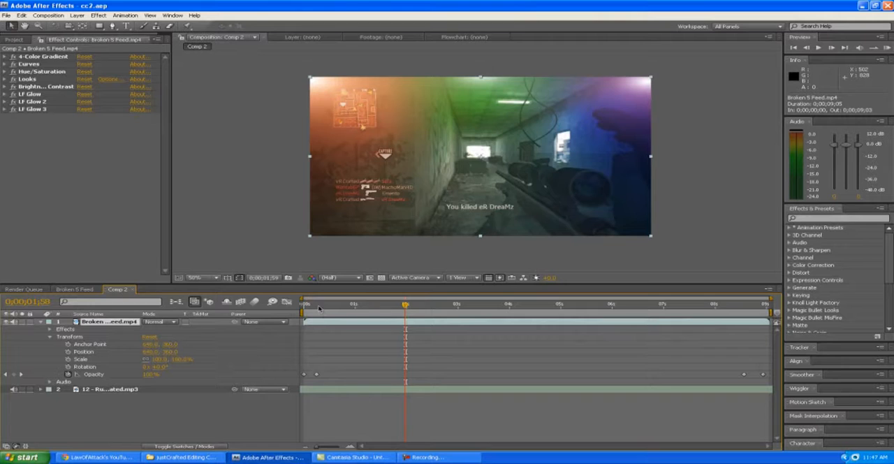
Step: Scrub through the first second or so of Comp 2 to examine the color-corrected clip, returning to the start
{"action": "left_click_drag", "start_coordinate": [318, 305], "coordinate": [305, 306]}
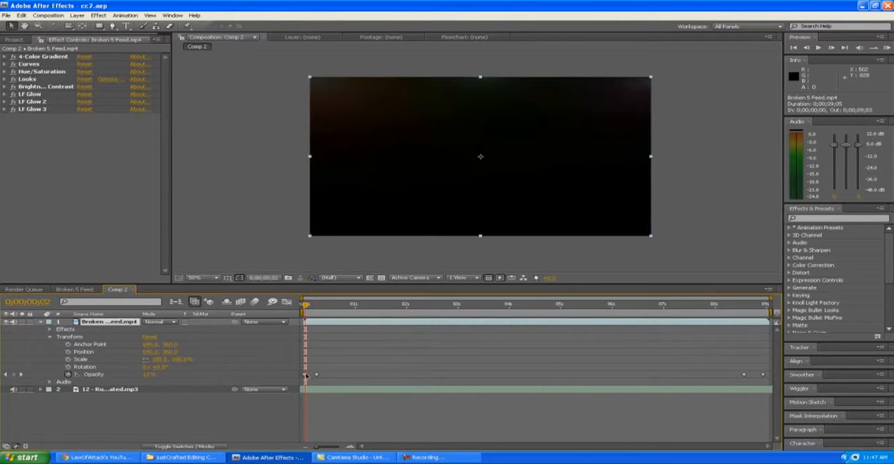
{"action": "left_click", "coordinate": [117, 389]}
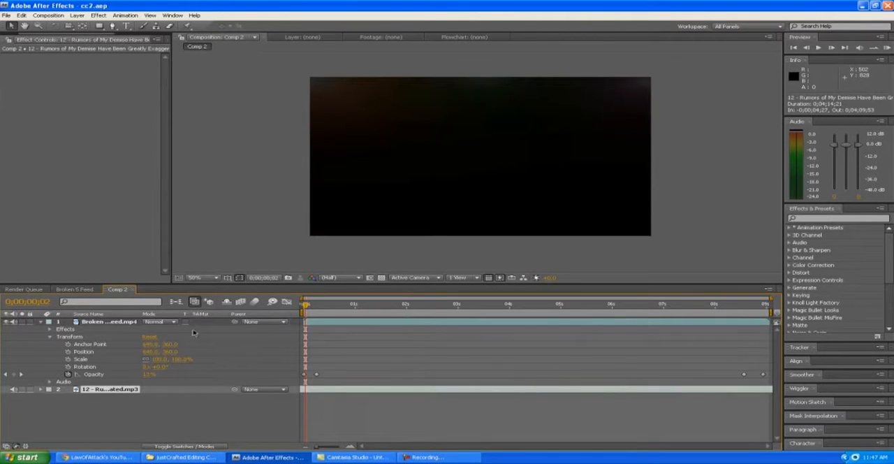
{"action": "left_click", "coordinate": [305, 307]}
{"action": "left_click_drag", "start_coordinate": [304, 308], "coordinate": [326, 310]}
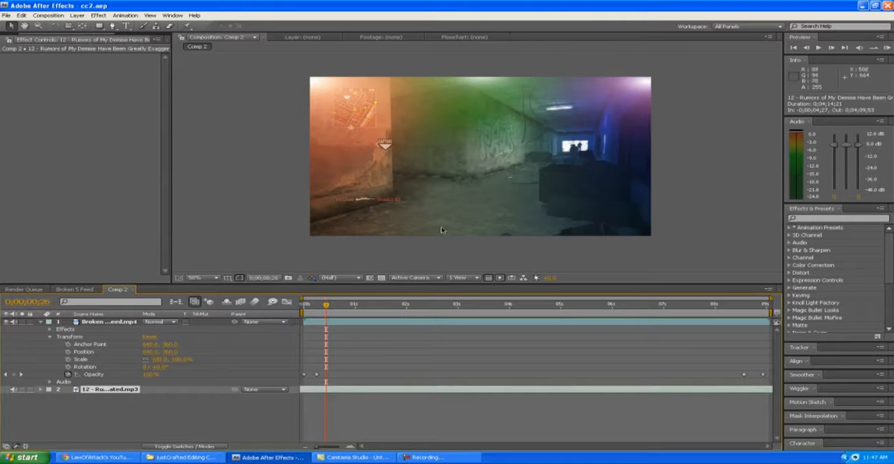
{"action": "left_click_drag", "start_coordinate": [327, 305], "coordinate": [361, 305]}
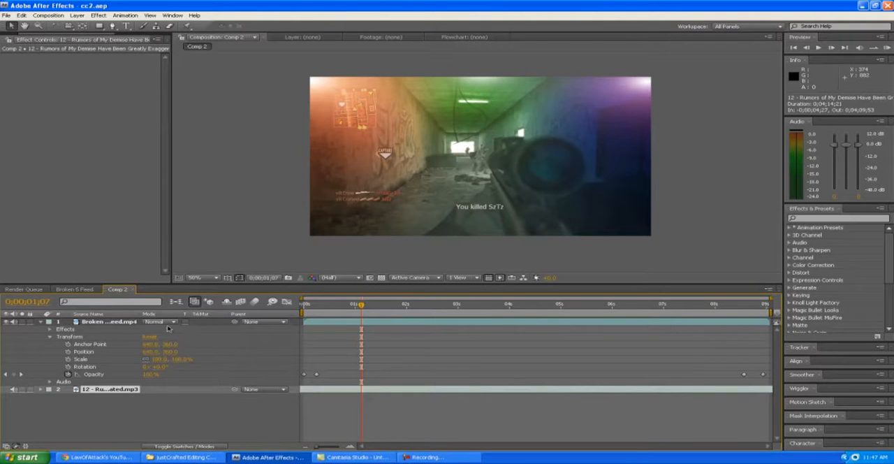
{"action": "left_click", "coordinate": [129, 322]}
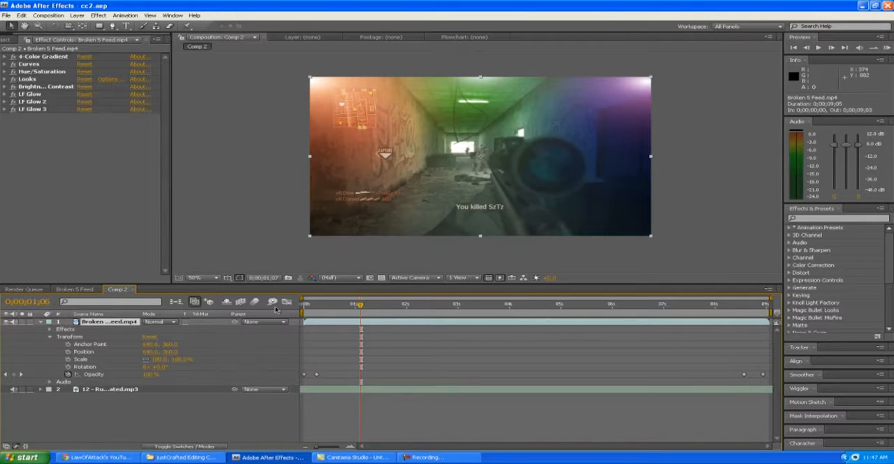
{"action": "key", "text": "space"}
{"action": "left_click_drag", "start_coordinate": [325, 306], "coordinate": [297, 324]}
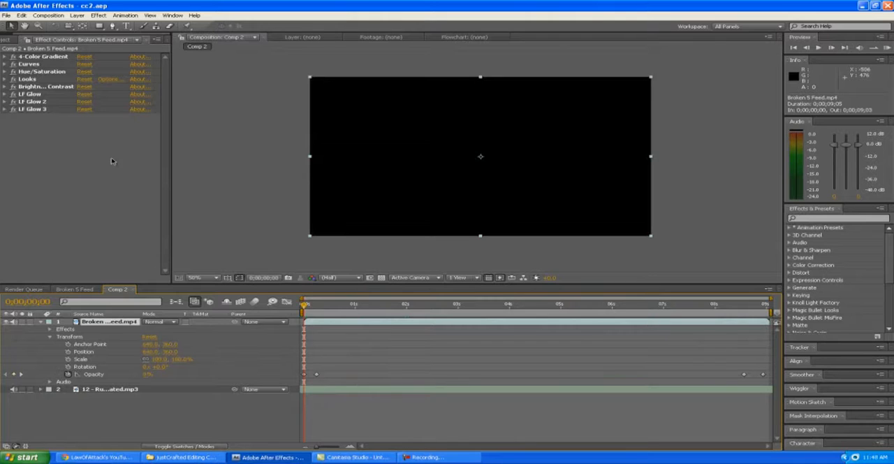
{"action": "left_click", "coordinate": [36, 88]}
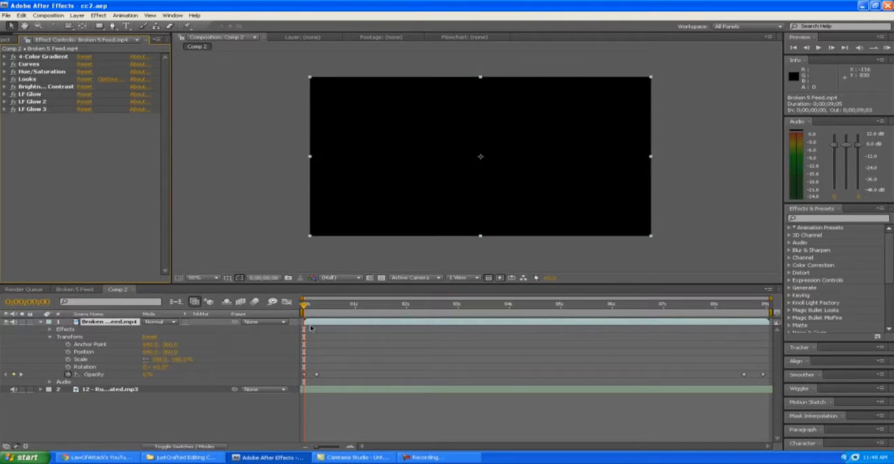
{"action": "left_click_drag", "start_coordinate": [305, 308], "coordinate": [345, 314]}
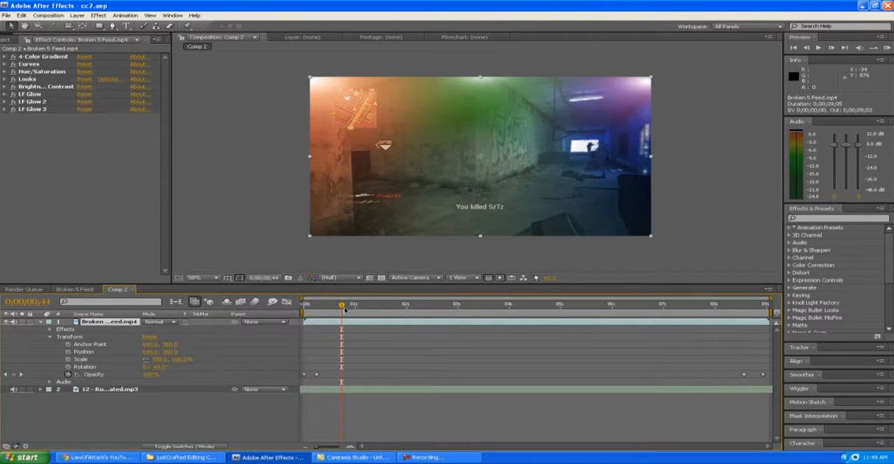
{"action": "left_click_drag", "start_coordinate": [342, 305], "coordinate": [340, 305]}
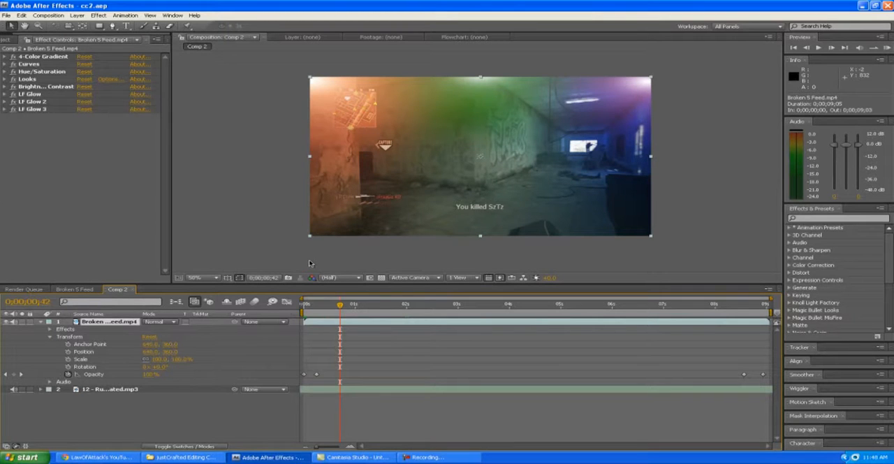
{"action": "left_click_drag", "start_coordinate": [341, 305], "coordinate": [301, 308]}
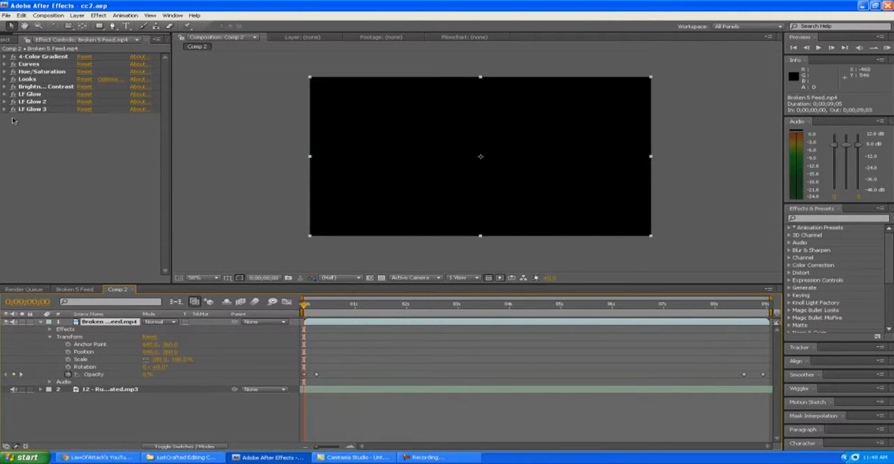
Step: Disable every effect on the Broken 5 Feed clip except 4-Color Gradient and preview the frame at 0;00;00;24
{"action": "left_click_drag", "start_coordinate": [14, 110], "coordinate": [15, 57]}
{"action": "left_click", "coordinate": [33, 58]}
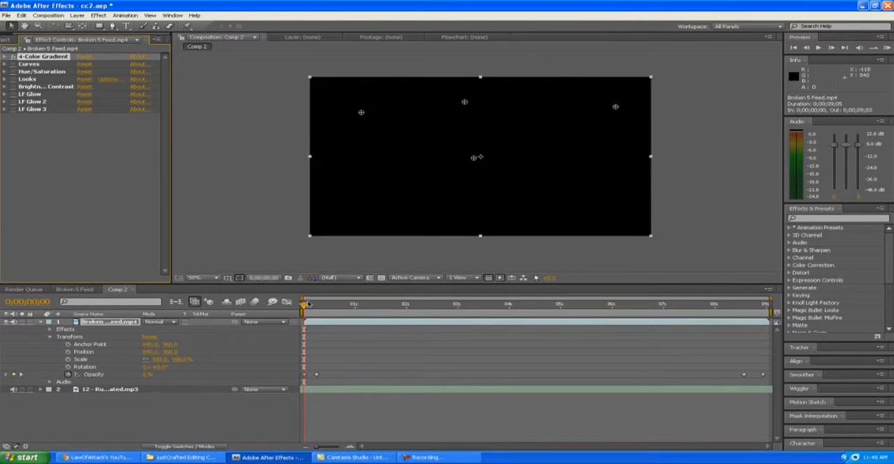
{"action": "left_click_drag", "start_coordinate": [305, 304], "coordinate": [325, 308]}
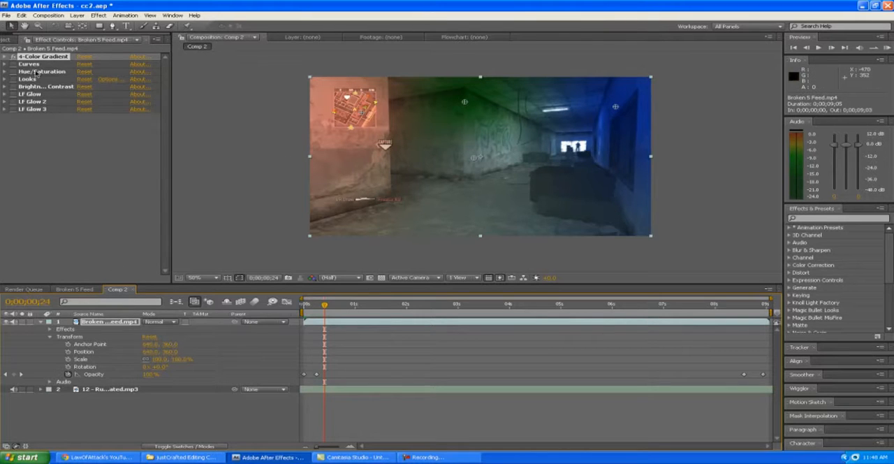
Step: Reposition the 4-Color Gradient's Point 1 to about 178, 154, Point 3 to about 1148, 134 and Point 4 to about 629.6, 355
{"action": "left_click", "coordinate": [4, 56]}
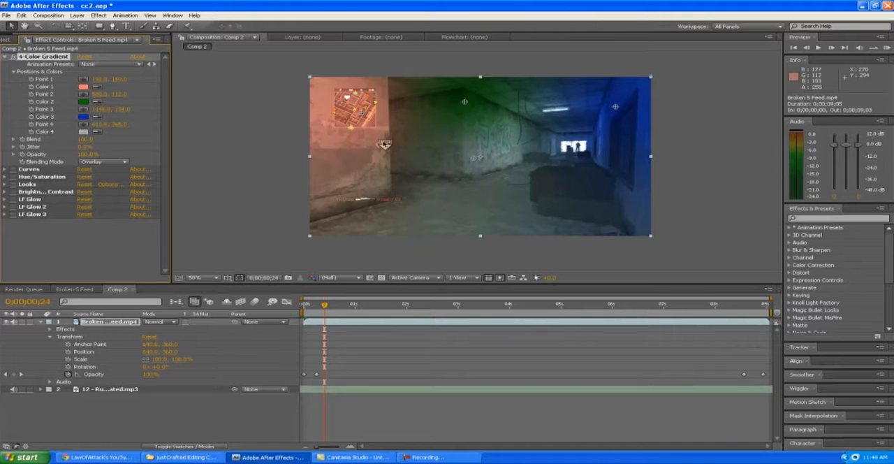
{"action": "left_click_drag", "start_coordinate": [362, 115], "coordinate": [358, 112]}
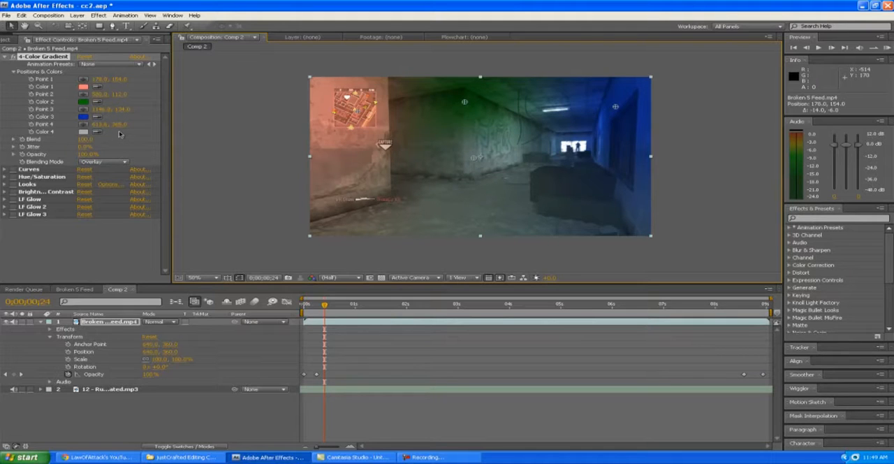
{"action": "left_click", "coordinate": [616, 107]}
{"action": "left_click_drag", "start_coordinate": [617, 107], "coordinate": [618, 111]}
{"action": "mouse_move", "coordinate": [474, 158]}
{"action": "left_mouse_down"}
{"action": "mouse_move", "coordinate": [479, 170]}
{"action": "mouse_move", "coordinate": [478, 155]}
{"action": "left_mouse_up"}
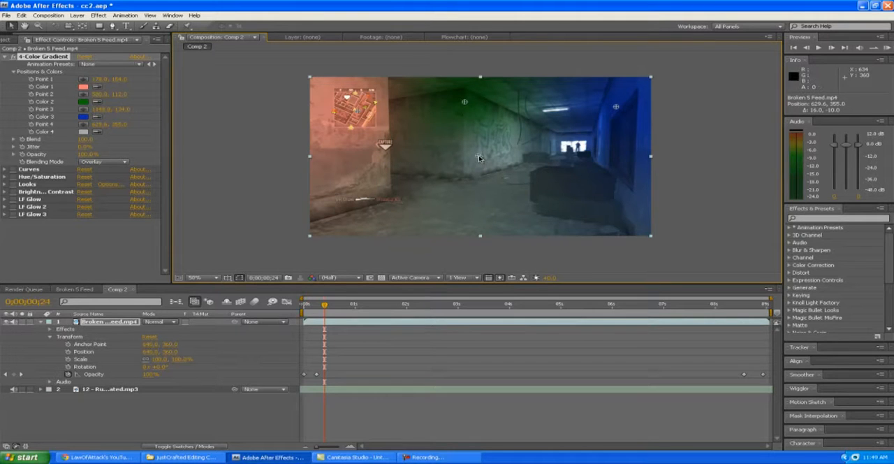
Step: Examine the color values of Color 1 through Color 4 in the 4-Color Gradient without changing them
{"action": "left_click", "coordinate": [83, 89]}
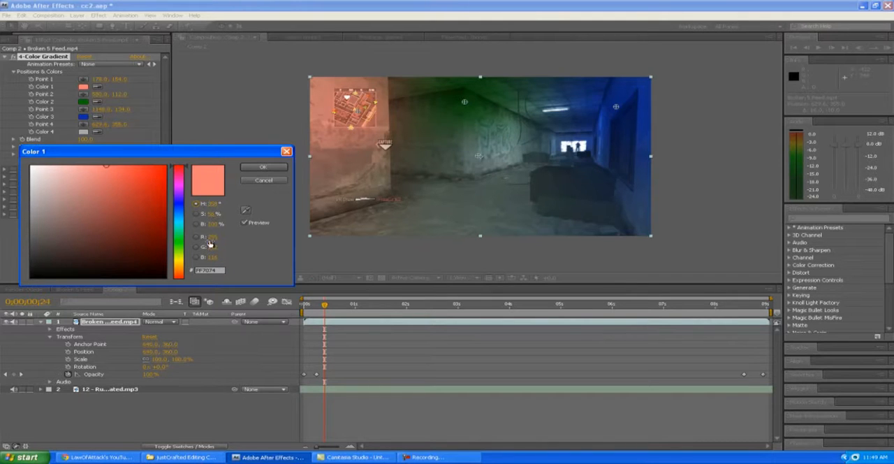
{"action": "left_click", "coordinate": [263, 167]}
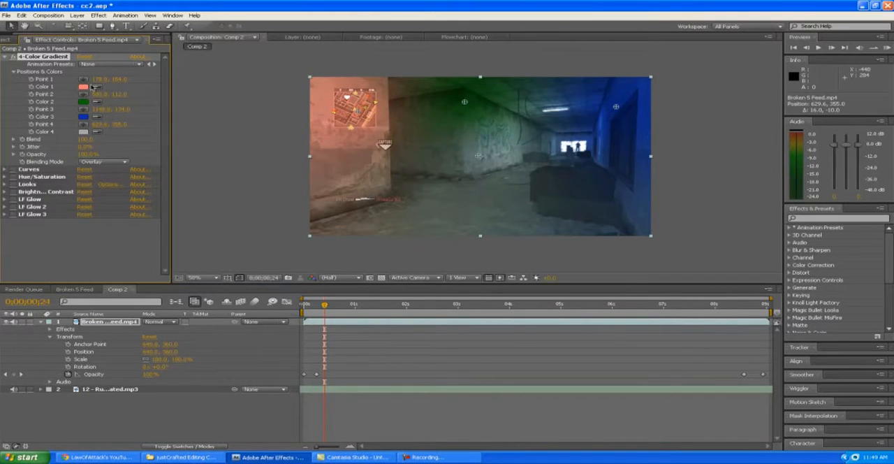
{"action": "left_click", "coordinate": [83, 102]}
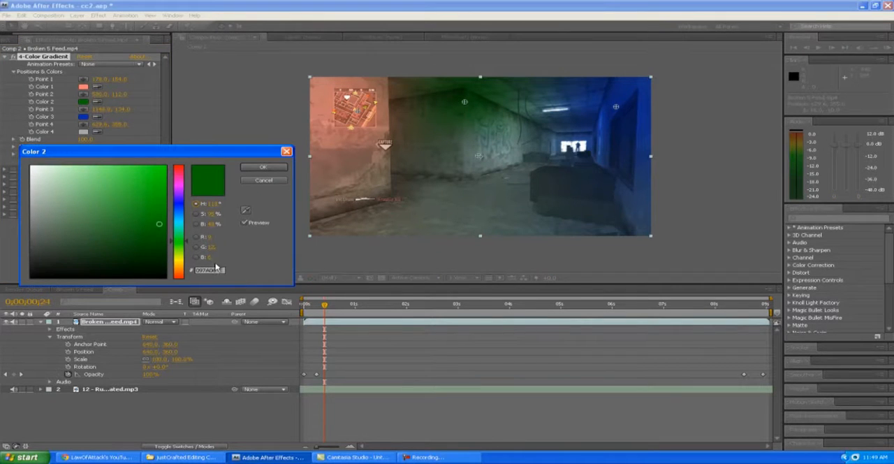
{"action": "left_click", "coordinate": [269, 167]}
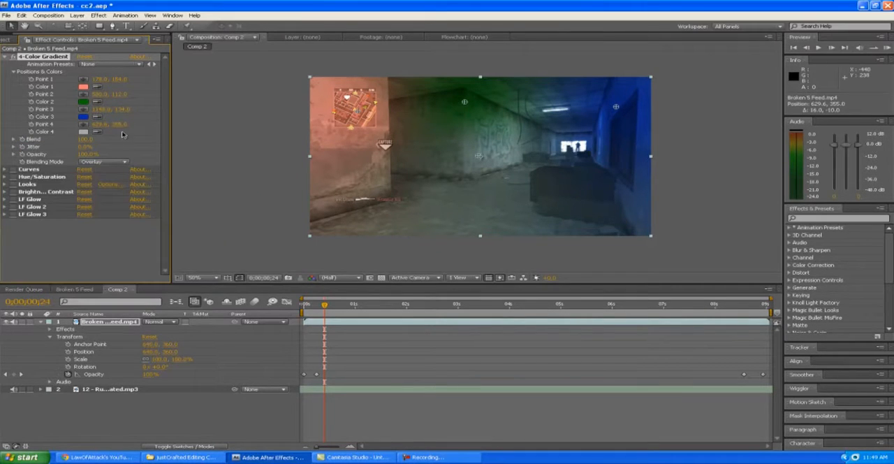
{"action": "left_click", "coordinate": [84, 117]}
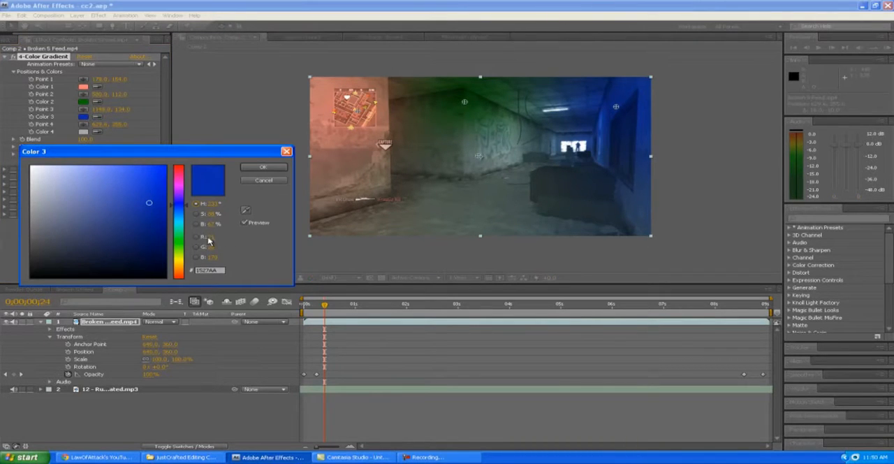
{"action": "left_click", "coordinate": [262, 167]}
{"action": "left_click", "coordinate": [83, 131]}
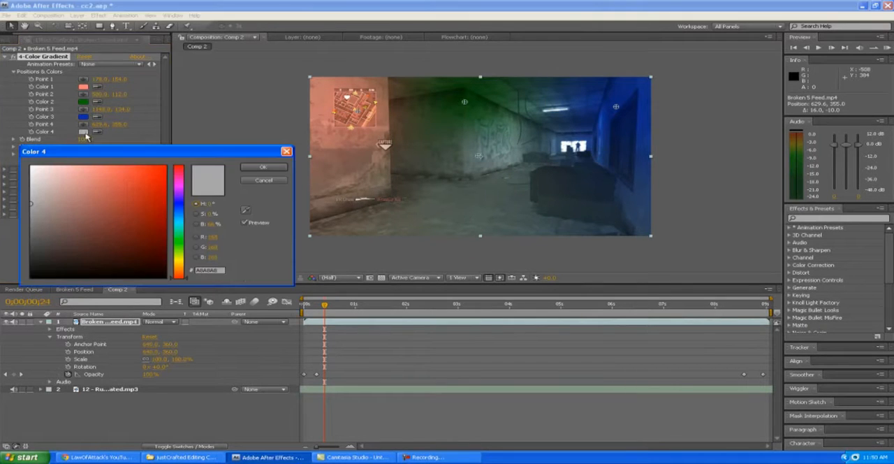
{"action": "left_click", "coordinate": [263, 167]}
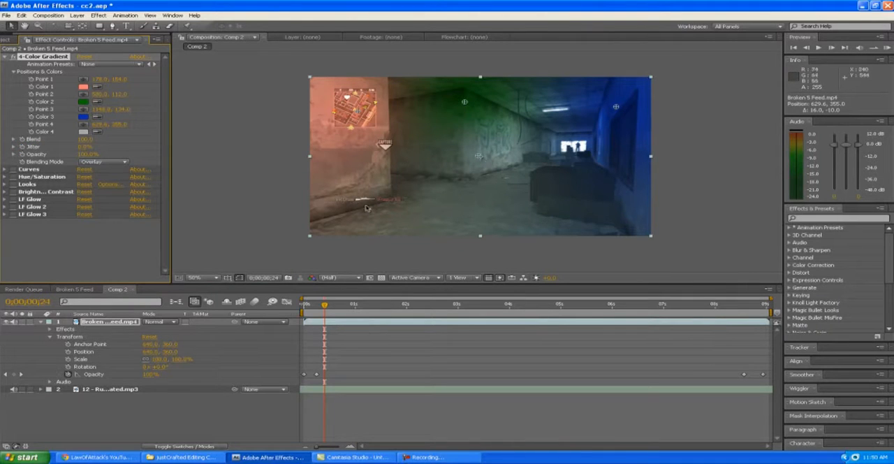
Step: Try the Soft Light, Multiply and Screen blending modes on the 4-Color Gradient and return it to Overlay
{"action": "left_click", "coordinate": [109, 163]}
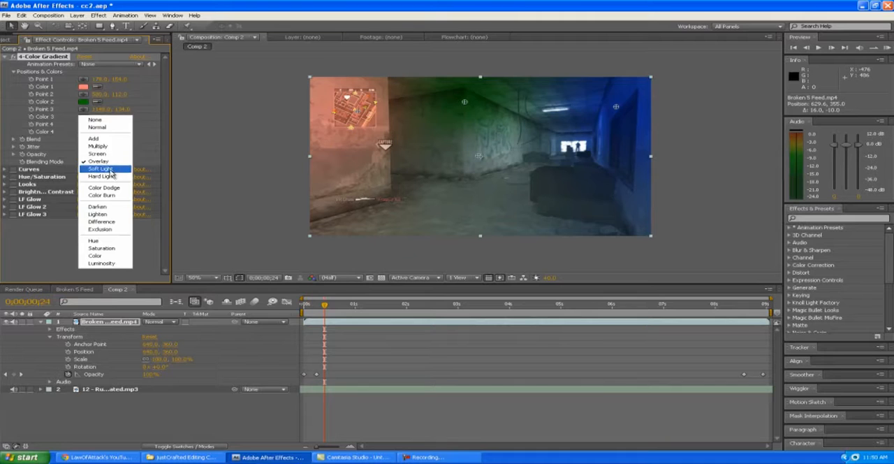
{"action": "left_click", "coordinate": [110, 171]}
{"action": "left_click", "coordinate": [111, 162]}
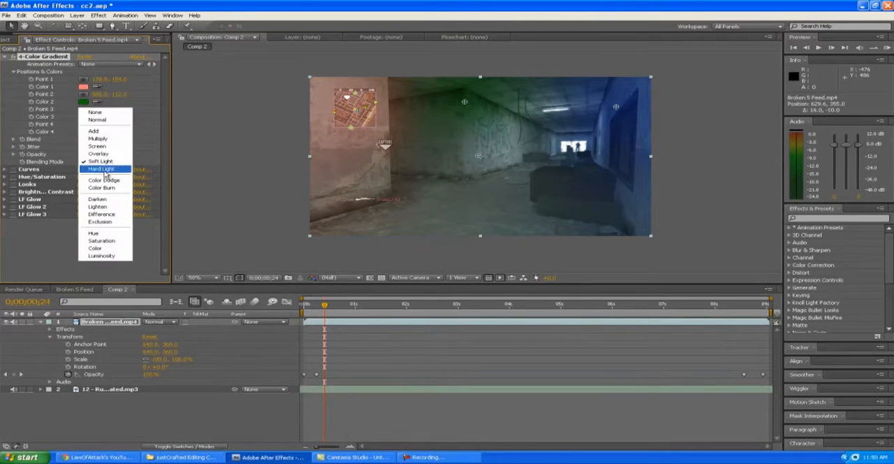
{"action": "left_click", "coordinate": [106, 140]}
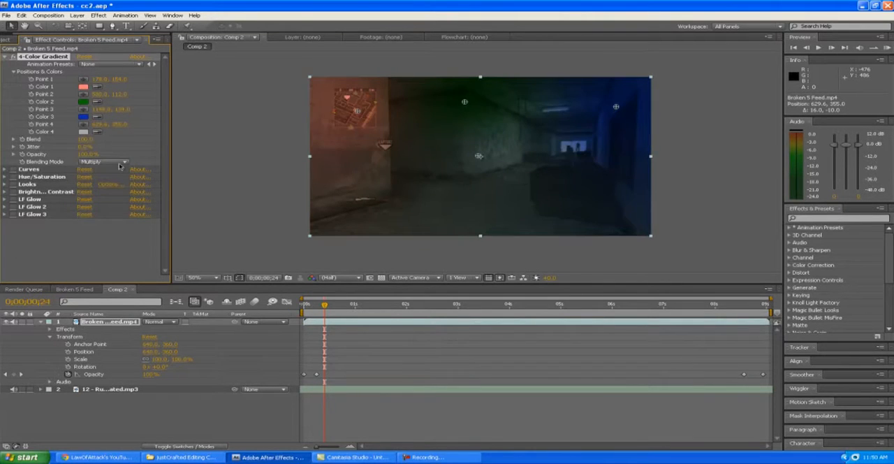
{"action": "left_click", "coordinate": [120, 166]}
{"action": "left_click", "coordinate": [113, 168]}
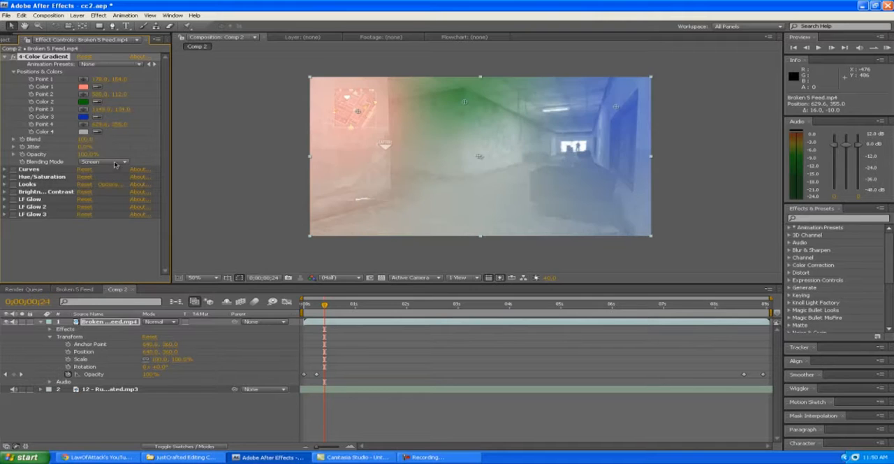
{"action": "left_click", "coordinate": [116, 163]}
{"action": "left_click", "coordinate": [109, 170]}
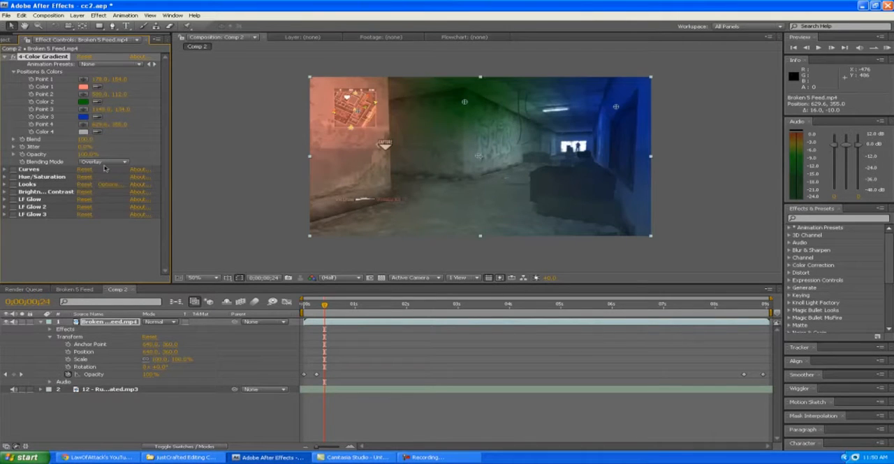
{"action": "left_click", "coordinate": [105, 166]}
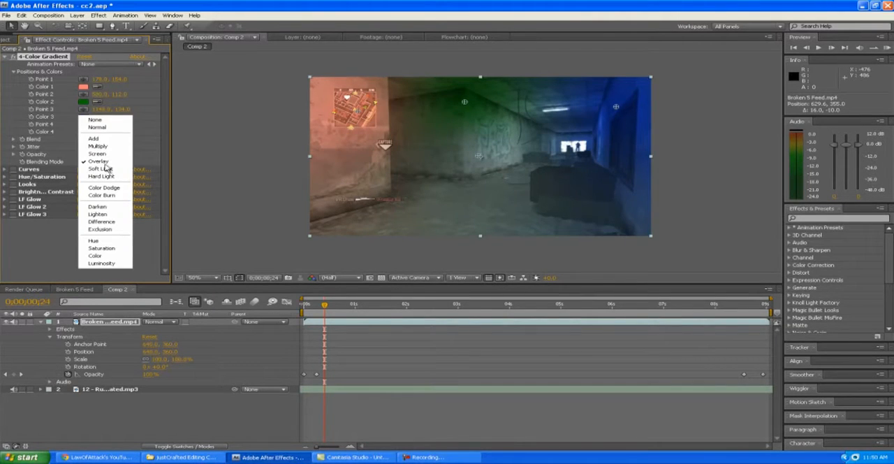
{"action": "left_click", "coordinate": [100, 161]}
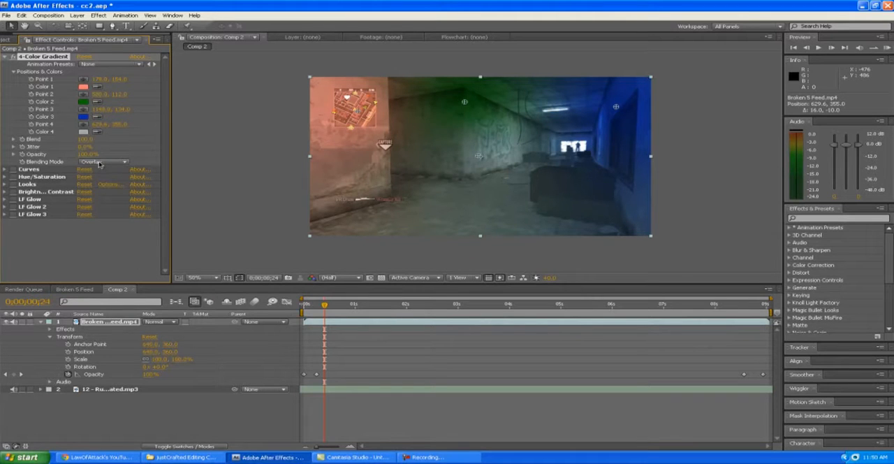
Step: Collapse the 4-Color Gradient settings, enable the Curves effect and expand its settings
{"action": "left_click", "coordinate": [3, 57]}
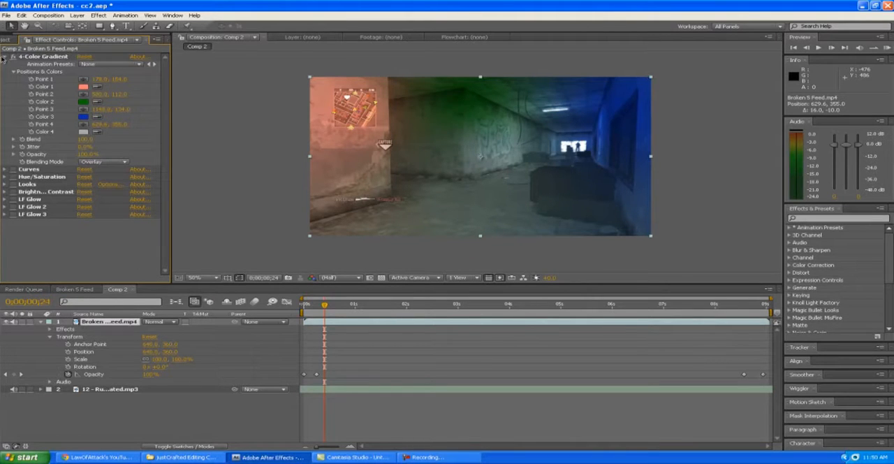
{"action": "left_click", "coordinate": [5, 57]}
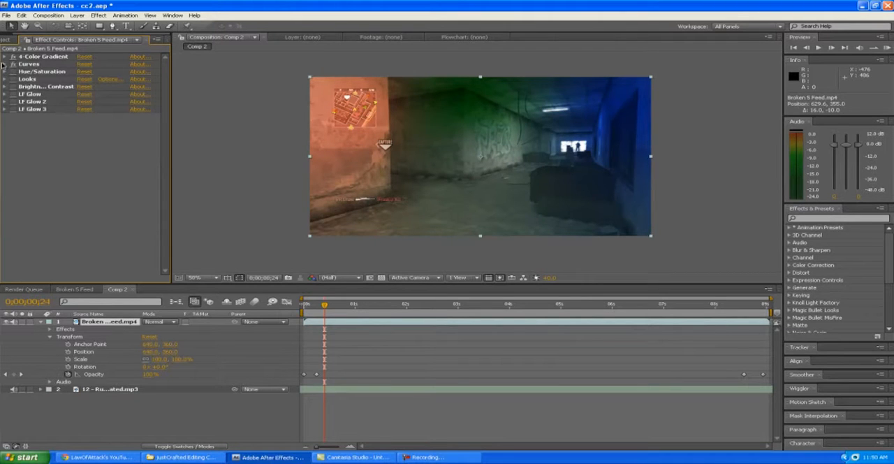
{"action": "left_click", "coordinate": [5, 65]}
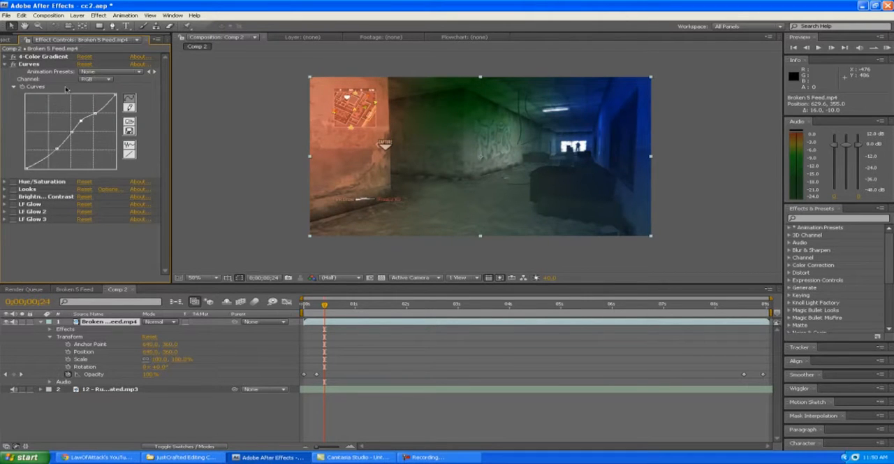
Step: Examine the Curves effect's Red, Green, Blue and Alpha channel curves and return the channel to RGB
{"action": "left_click", "coordinate": [99, 80]}
{"action": "left_click", "coordinate": [98, 81]}
{"action": "left_click", "coordinate": [105, 79]}
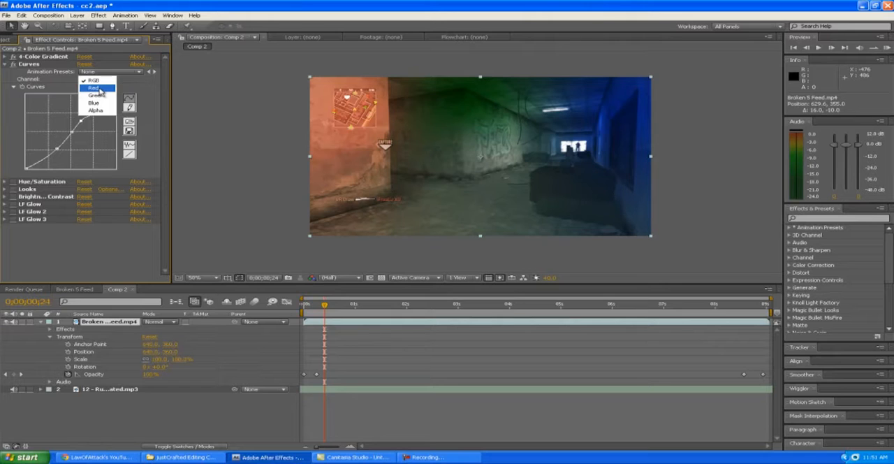
{"action": "left_click", "coordinate": [100, 89]}
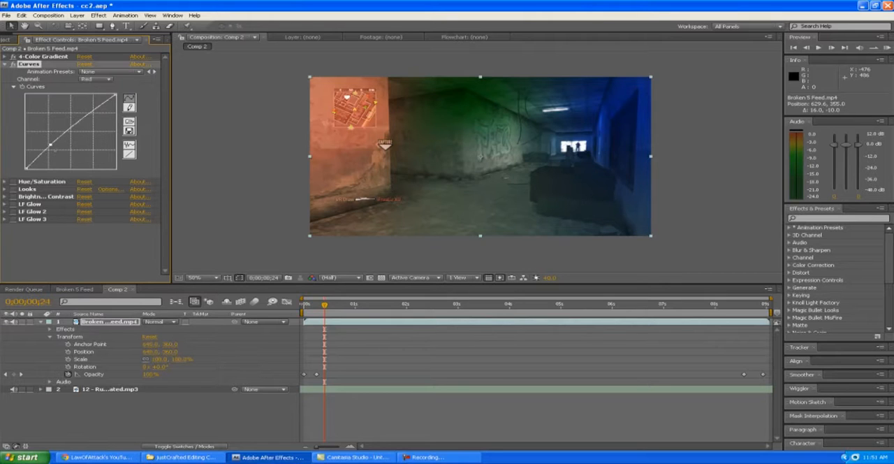
{"action": "left_click", "coordinate": [109, 80]}
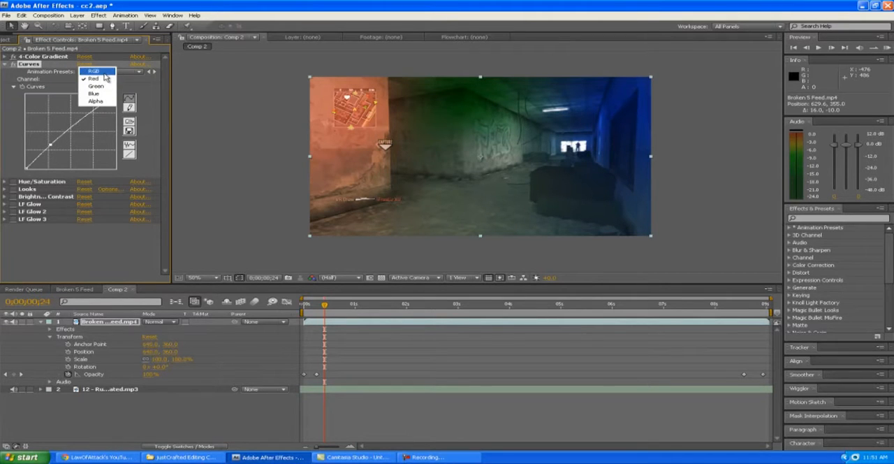
{"action": "left_click", "coordinate": [99, 79]}
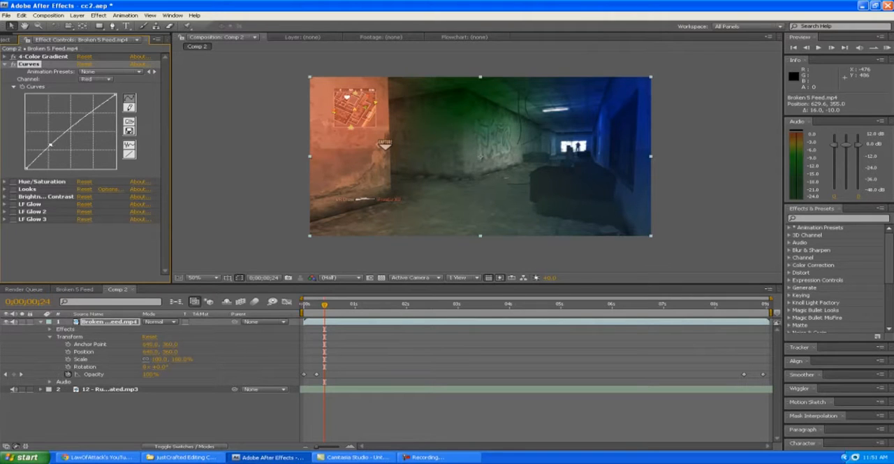
{"action": "left_click", "coordinate": [104, 80]}
{"action": "left_click", "coordinate": [100, 86]}
{"action": "left_click", "coordinate": [95, 79]}
{"action": "left_click", "coordinate": [92, 87]}
{"action": "left_click", "coordinate": [97, 81]}
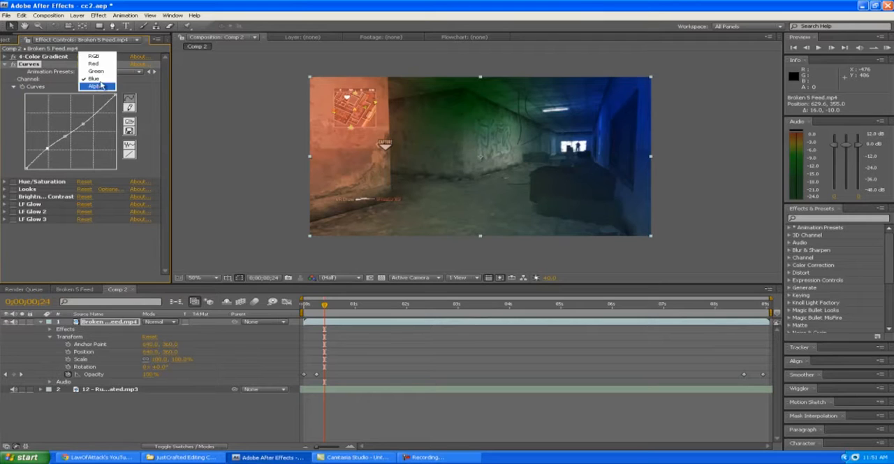
{"action": "left_click", "coordinate": [93, 79]}
{"action": "left_click", "coordinate": [91, 81]}
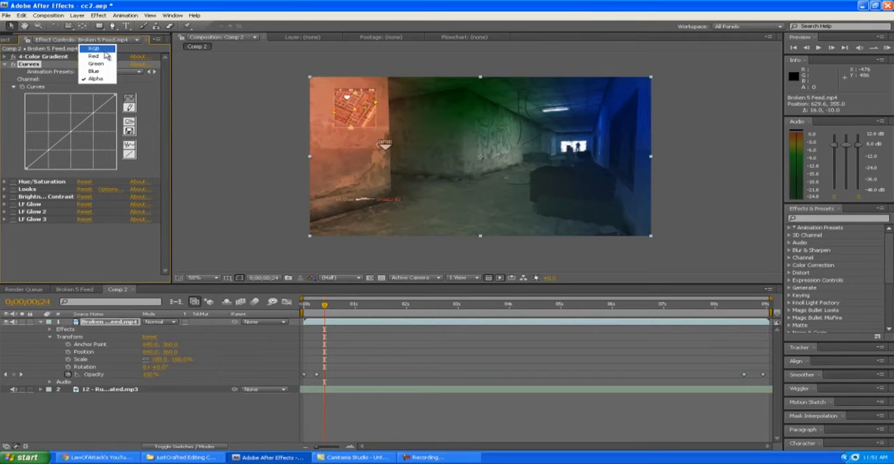
{"action": "left_click", "coordinate": [95, 48]}
Step: Collapse the Curves settings, then enable the Hue/Saturation effect and review its master settings
{"action": "left_click", "coordinate": [4, 65]}
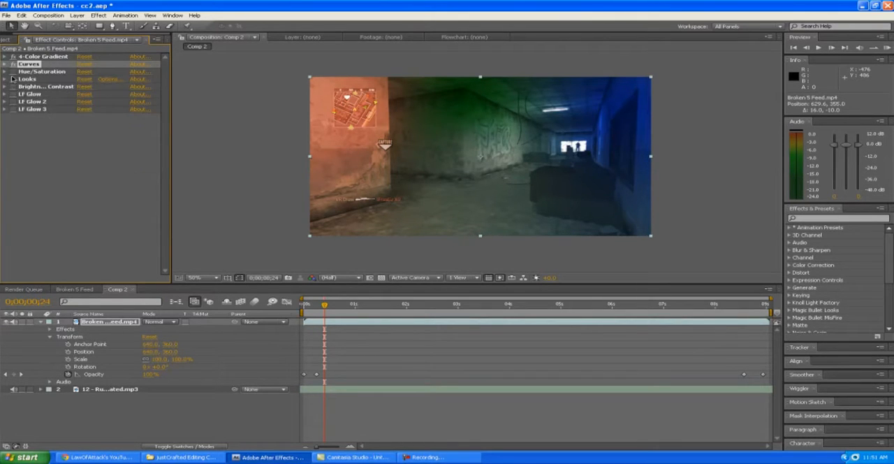
{"action": "left_click", "coordinate": [5, 72]}
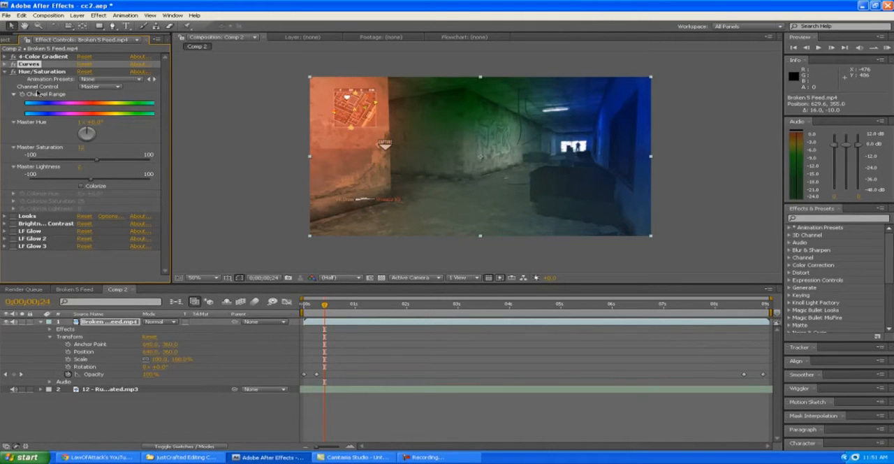
{"action": "left_click", "coordinate": [5, 72]}
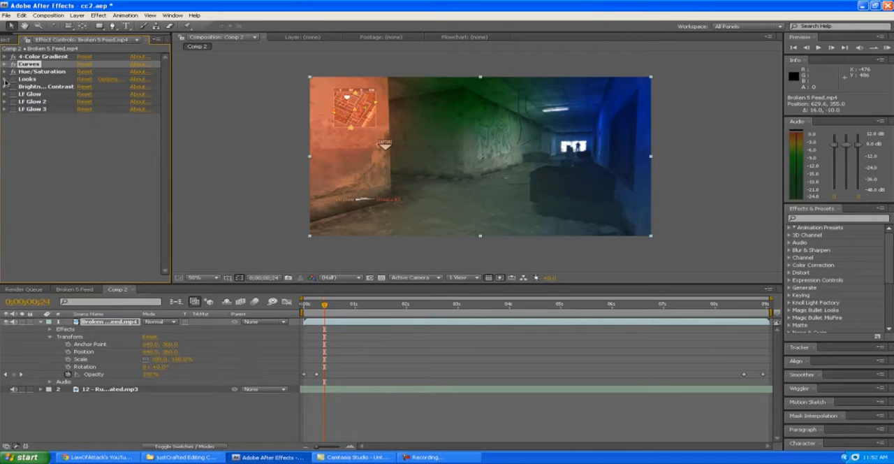
Step: Enable the Looks effect and review the Vignette and Edge Softness settings of its look in LooksBuilder
{"action": "left_click", "coordinate": [5, 79]}
{"action": "left_click", "coordinate": [13, 81]}
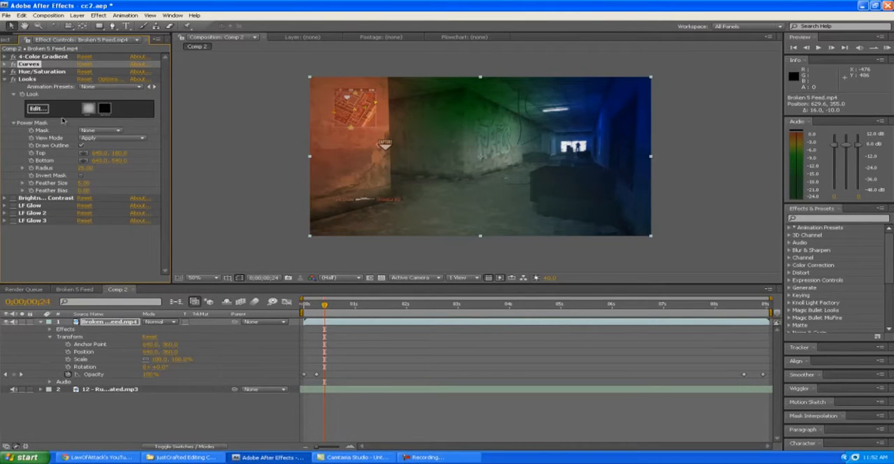
{"action": "left_click", "coordinate": [37, 109]}
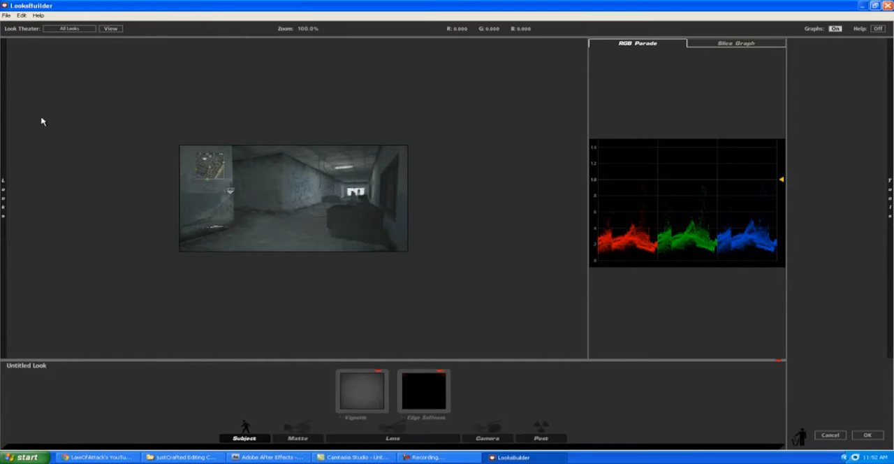
{"action": "left_click", "coordinate": [361, 395]}
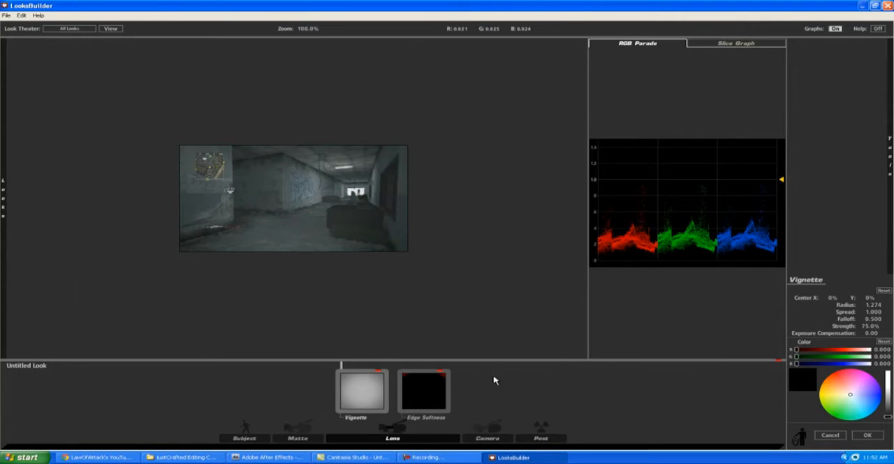
{"action": "left_click", "coordinate": [428, 393]}
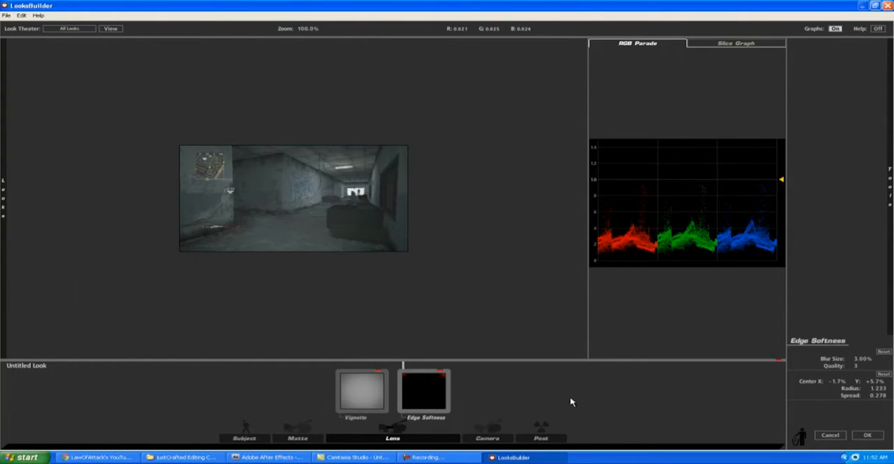
{"action": "left_click", "coordinate": [863, 436]}
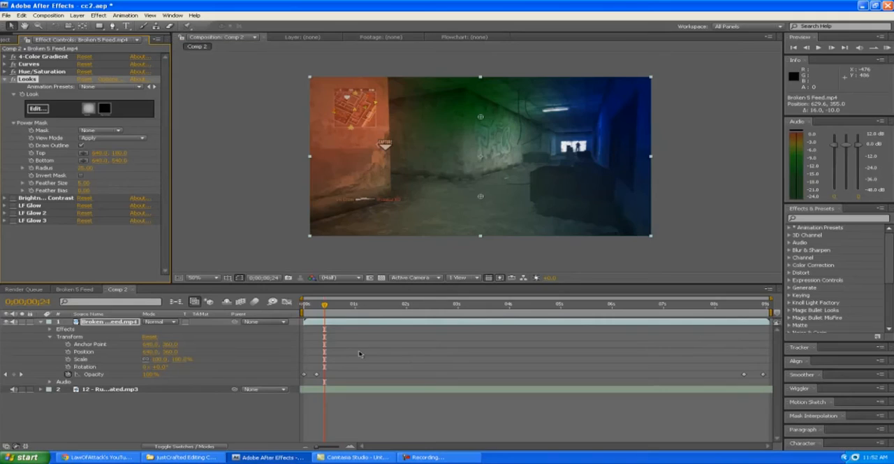
{"action": "left_click", "coordinate": [4, 79]}
Step: Enable the Brightness & Contrast effect and review its brightness and contrast settings
{"action": "left_click", "coordinate": [6, 86]}
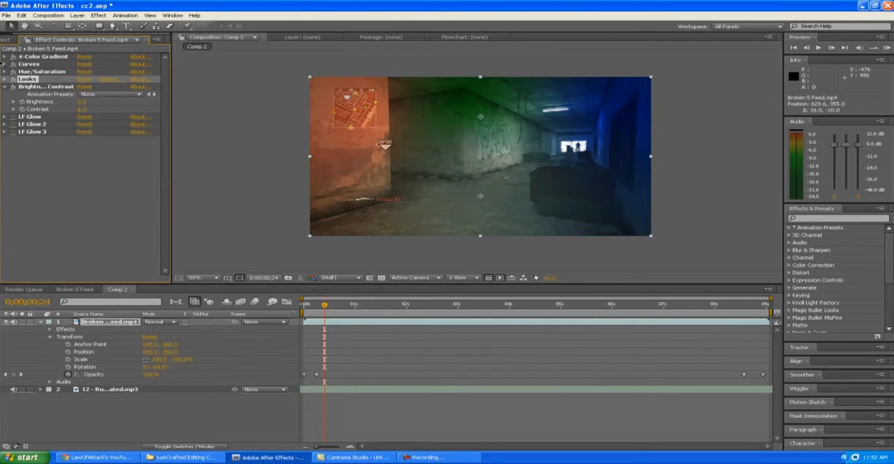
{"action": "left_click", "coordinate": [2, 88]}
{"action": "left_click", "coordinate": [4, 87]}
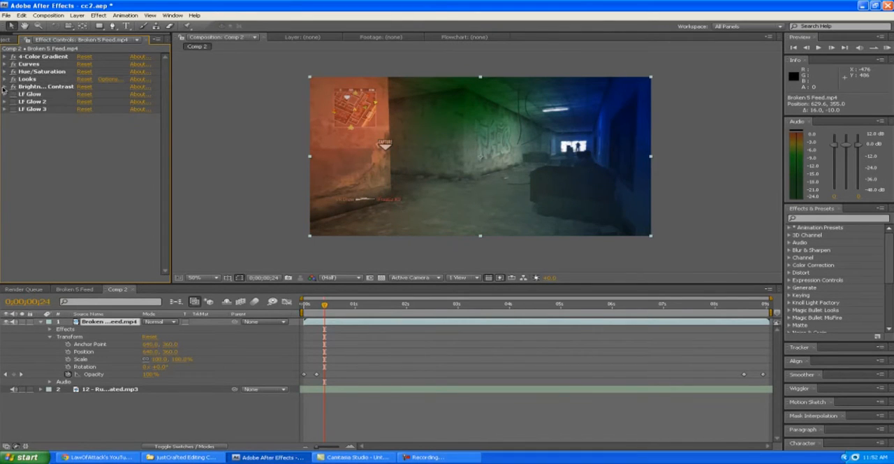
Step: Enable the first LF Glow effect and review its settings, including the inner and outer colors, without changing them
{"action": "left_click", "coordinate": [7, 94]}
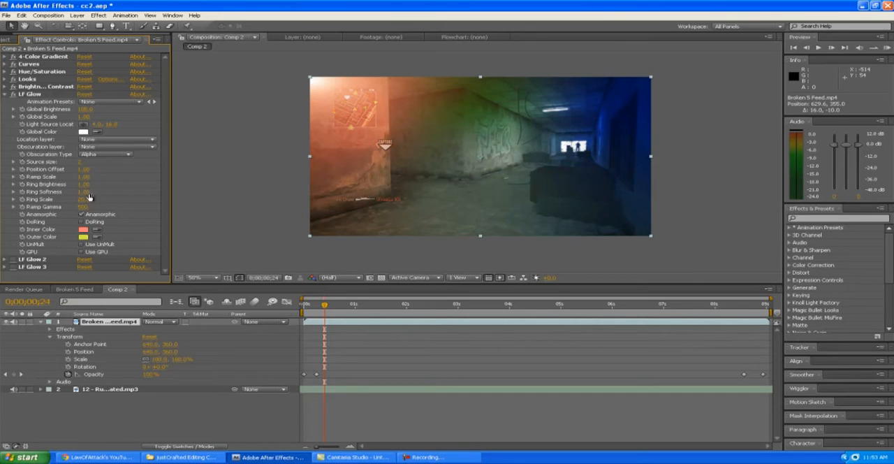
{"action": "left_click", "coordinate": [81, 214]}
{"action": "left_click", "coordinate": [83, 229]}
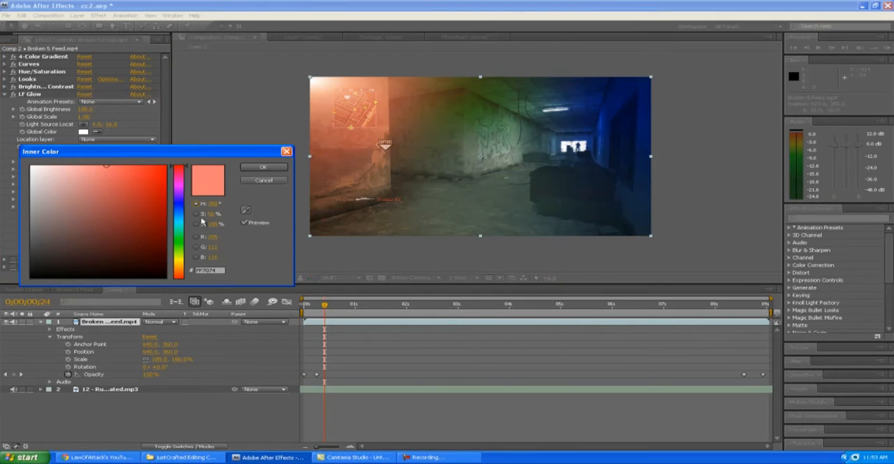
{"action": "left_click", "coordinate": [264, 169]}
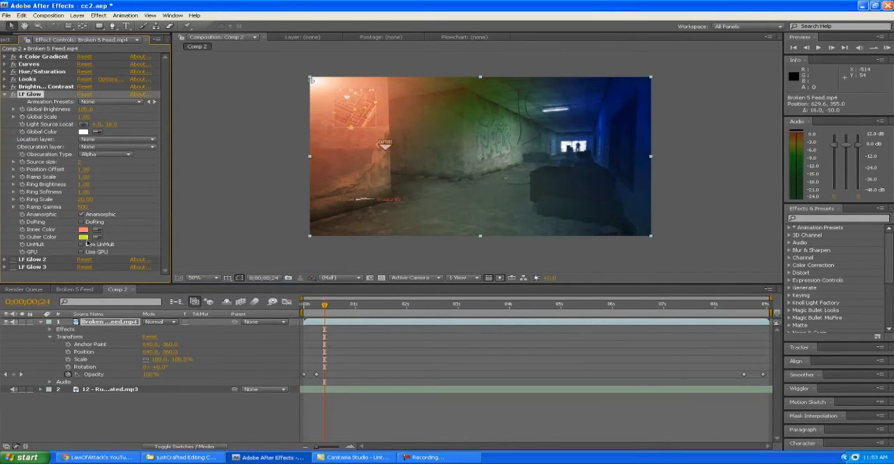
{"action": "left_click", "coordinate": [83, 236]}
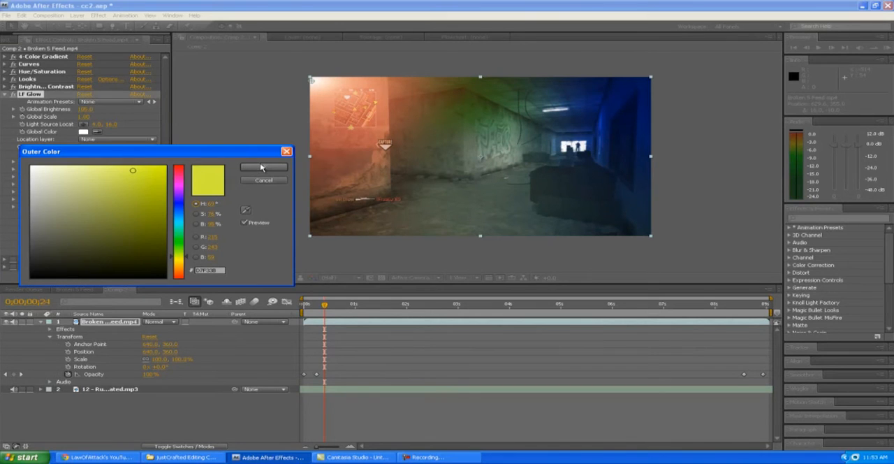
{"action": "left_click", "coordinate": [261, 166]}
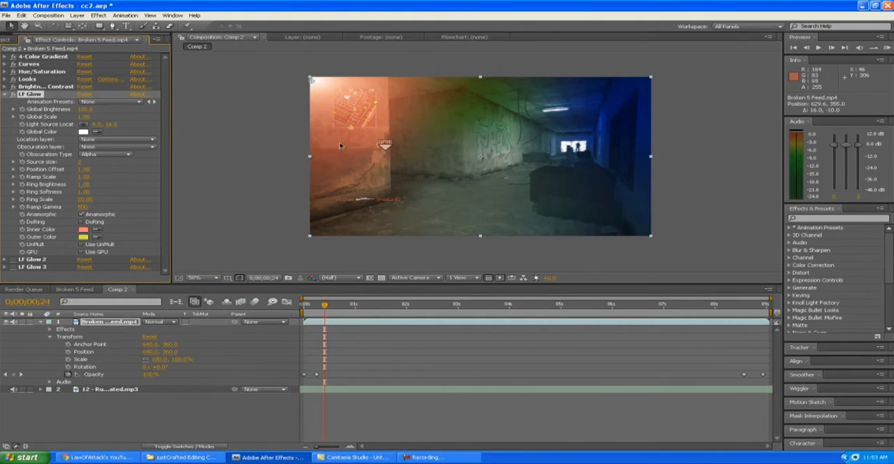
{"action": "left_click", "coordinate": [4, 96]}
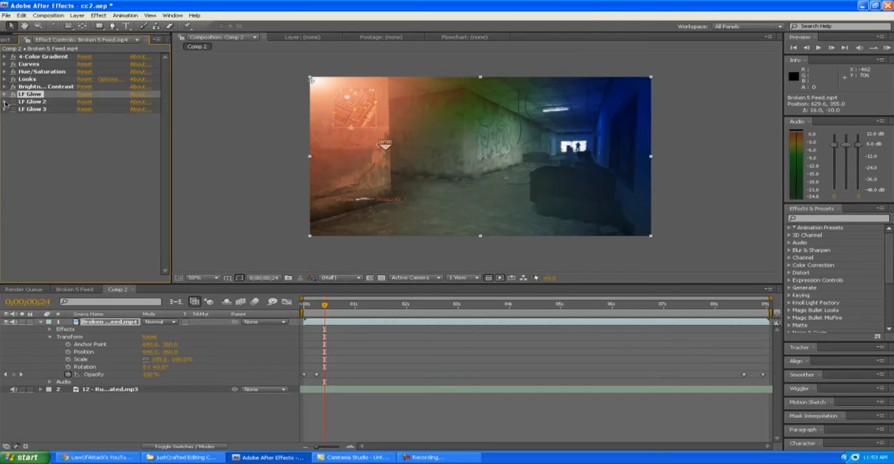
Step: Enable the LF Glow 2 effect and review its inner and outer colors without changing them
{"action": "left_click", "coordinate": [5, 102]}
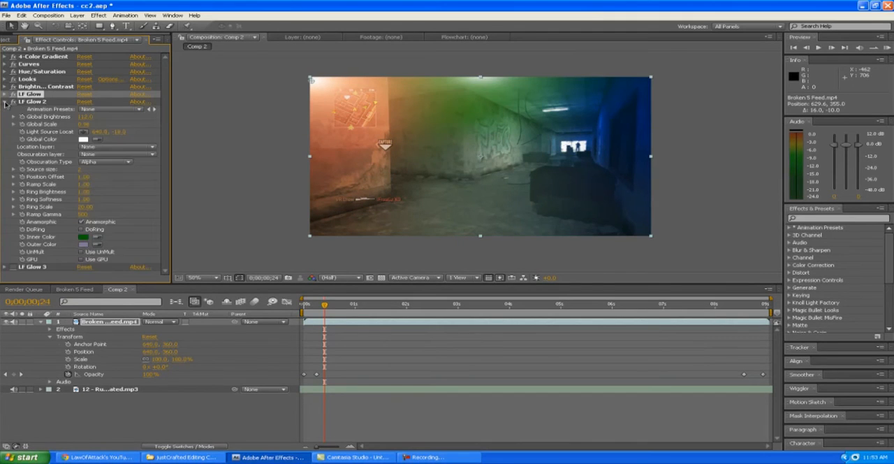
{"action": "left_click", "coordinate": [84, 238]}
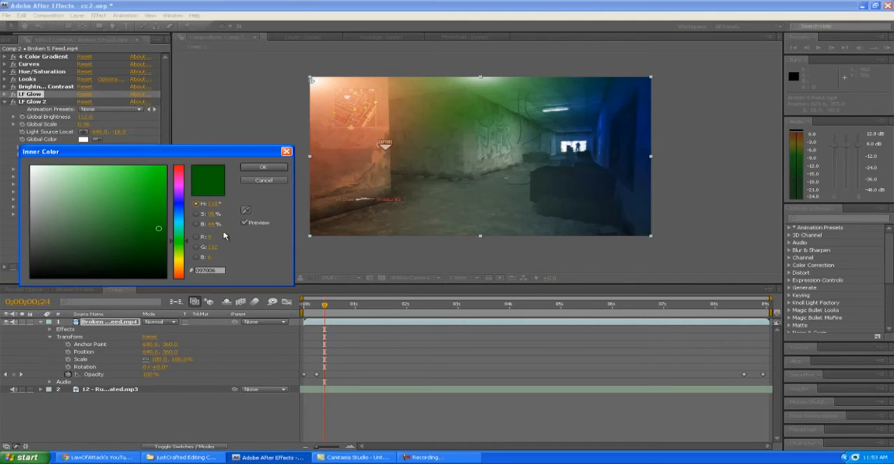
{"action": "left_click", "coordinate": [257, 168]}
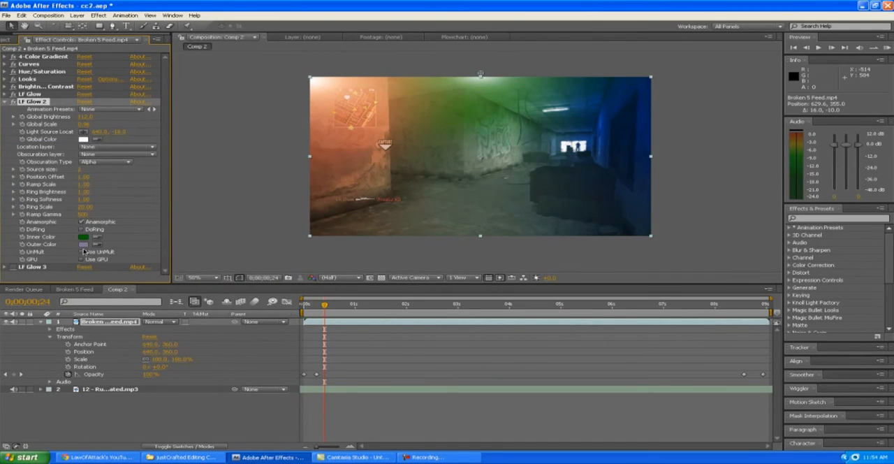
{"action": "left_click", "coordinate": [82, 245]}
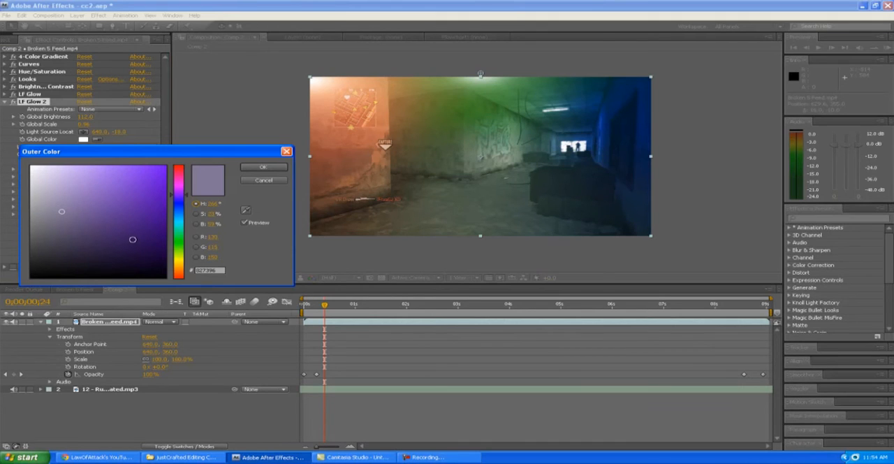
{"action": "left_click", "coordinate": [269, 166]}
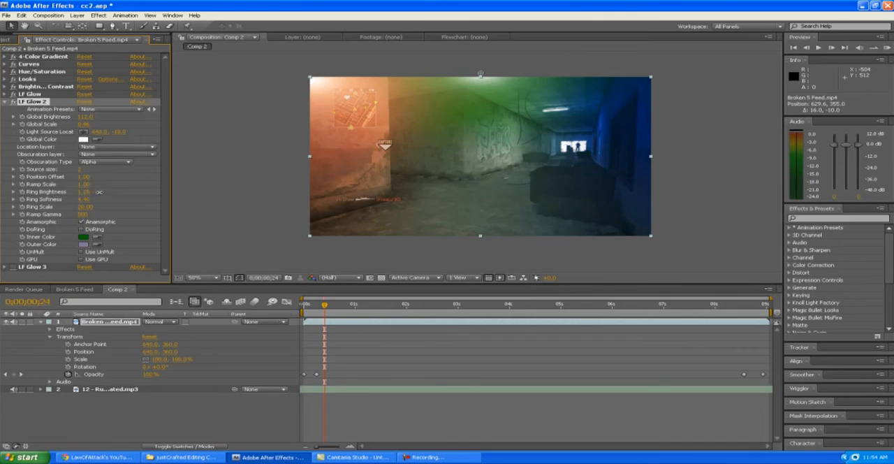
Step: Set LF Glow 2's Ring Brightness to about 1.25 and its Ring Softness to about 4.40, and collapse its settings
{"action": "left_click_drag", "start_coordinate": [97, 192], "coordinate": [97, 192]}
{"action": "left_click", "coordinate": [5, 102]}
Step: Enable the LF Glow 3 effect and review its inner and outer colors without changing them
{"action": "left_click", "coordinate": [4, 109]}
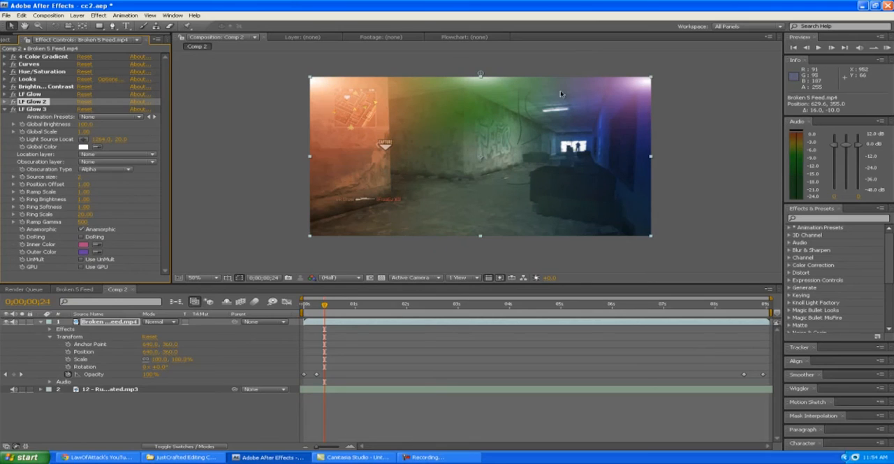
{"action": "left_click", "coordinate": [85, 245]}
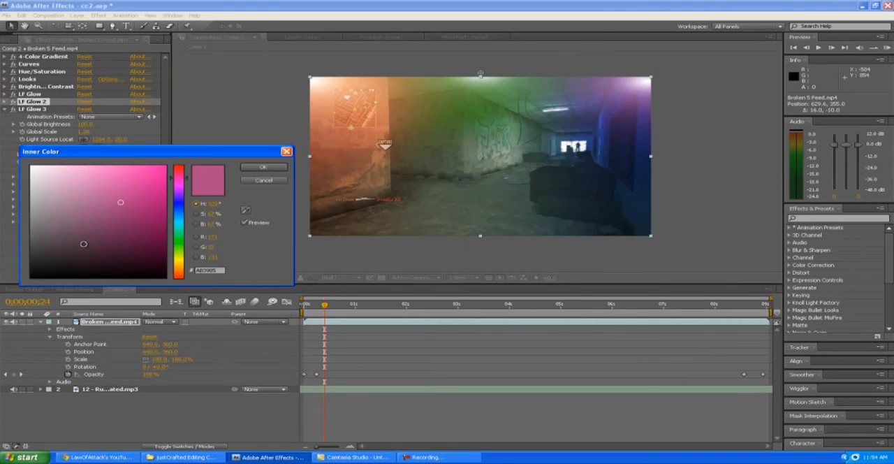
{"action": "left_click", "coordinate": [270, 169]}
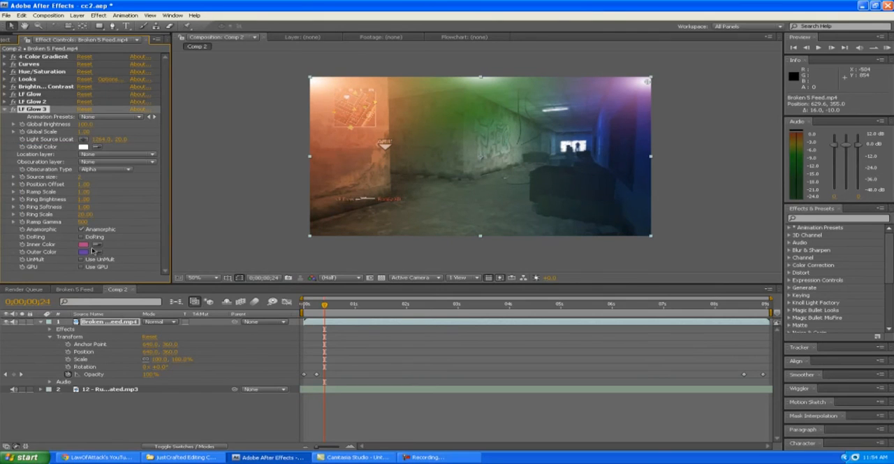
{"action": "left_click", "coordinate": [84, 252]}
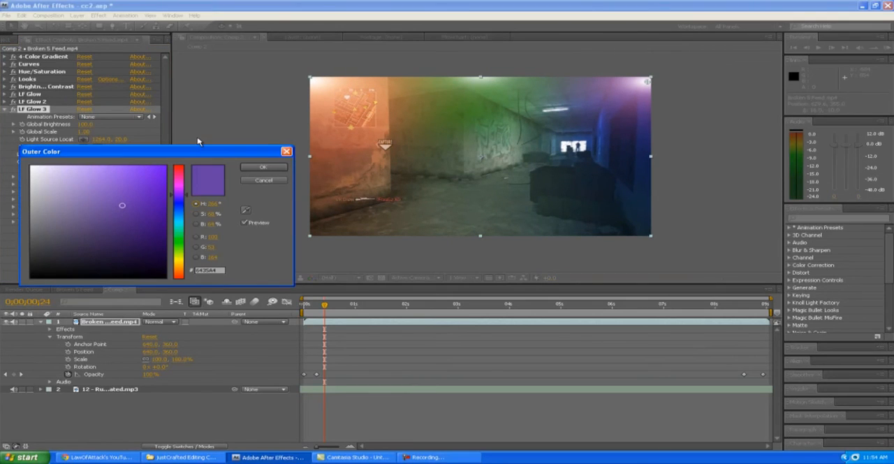
{"action": "left_click", "coordinate": [263, 169]}
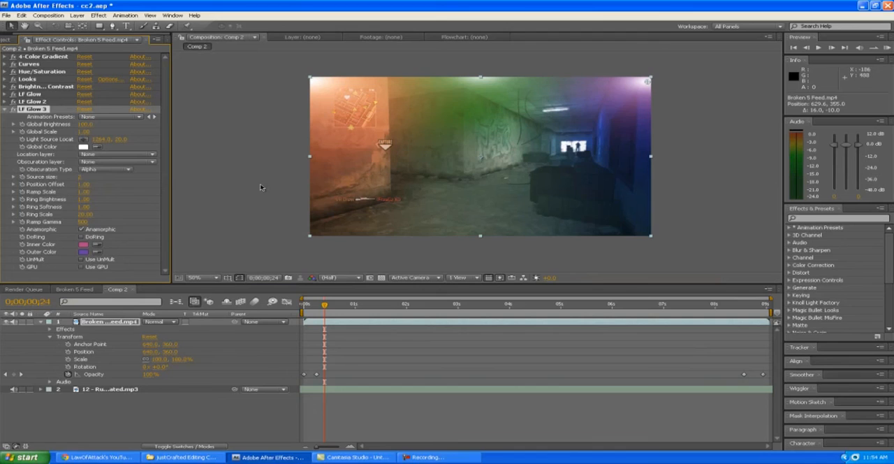
{"action": "left_click", "coordinate": [12, 109]}
{"action": "left_click", "coordinate": [5, 109]}
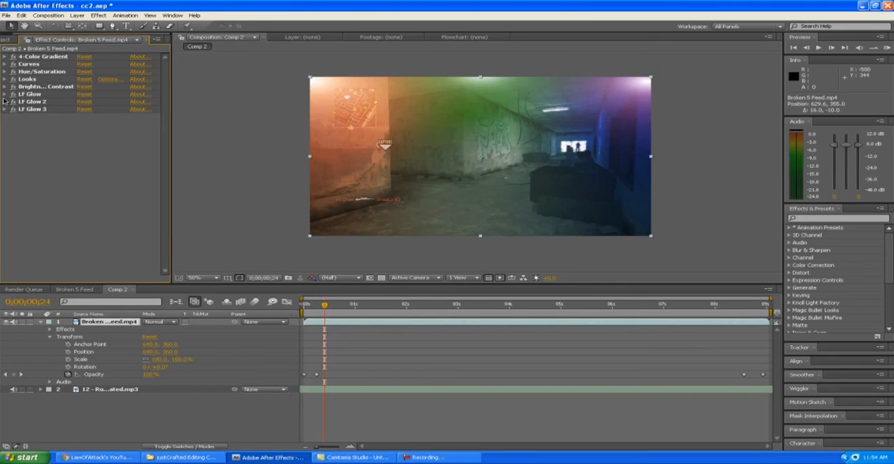
Step: Locate the LF Glow light source points in the composition and move LF Glow 2's to about 638, -4
{"action": "left_click", "coordinate": [44, 110]}
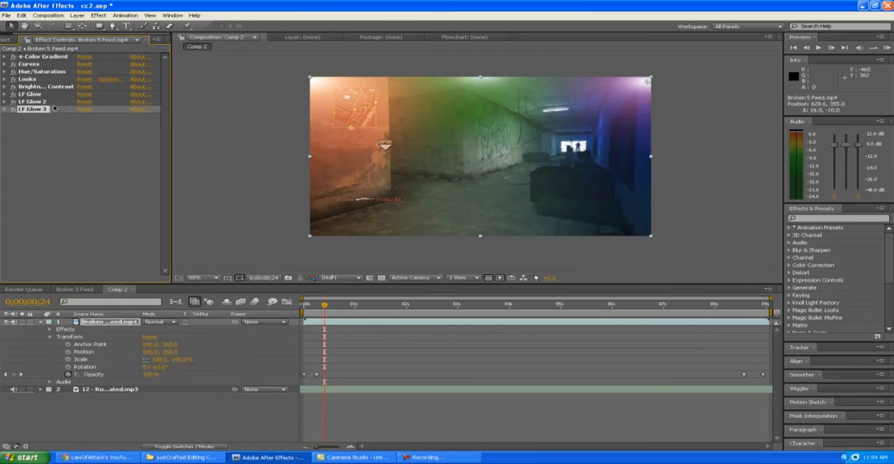
{"action": "left_click", "coordinate": [98, 326]}
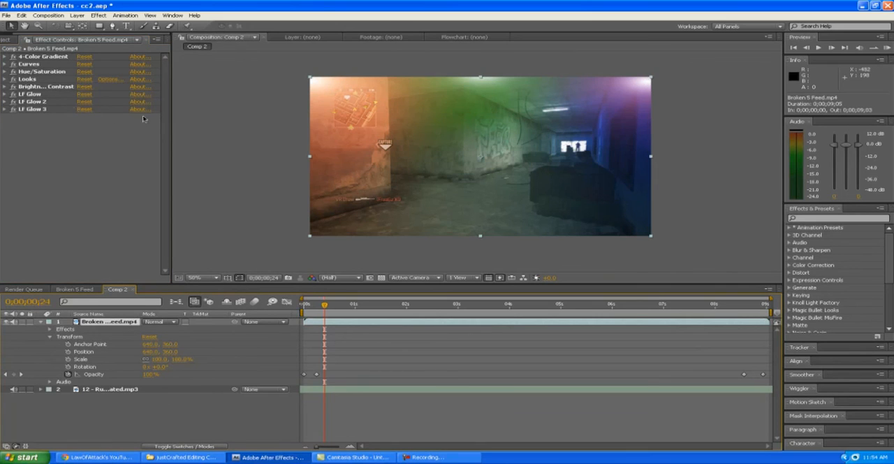
{"action": "left_click", "coordinate": [42, 110]}
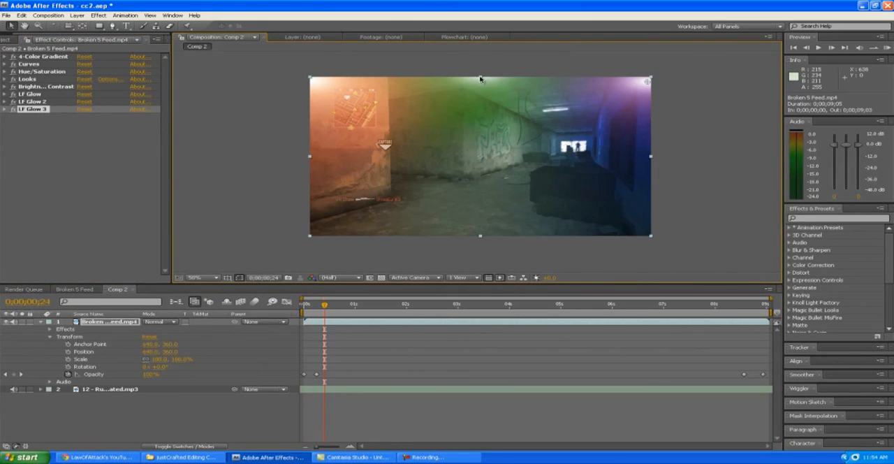
{"action": "left_click", "coordinate": [32, 102]}
{"action": "left_click", "coordinate": [32, 94]}
{"action": "left_click", "coordinate": [34, 106]}
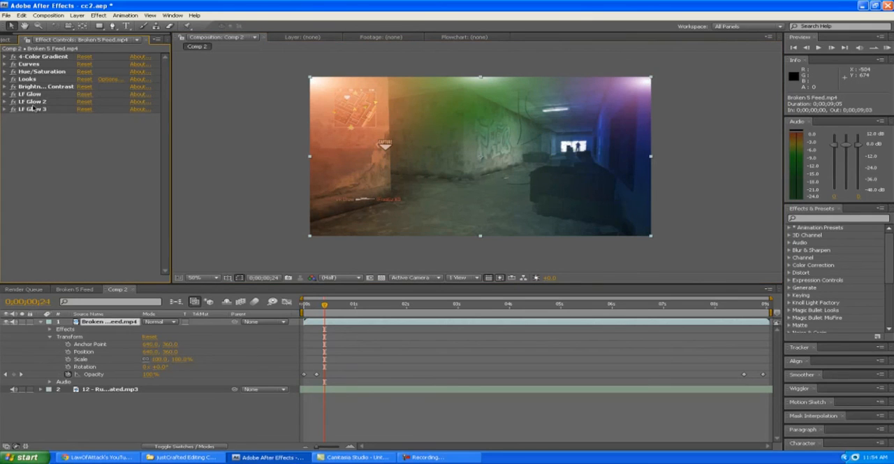
{"action": "left_click", "coordinate": [33, 102]}
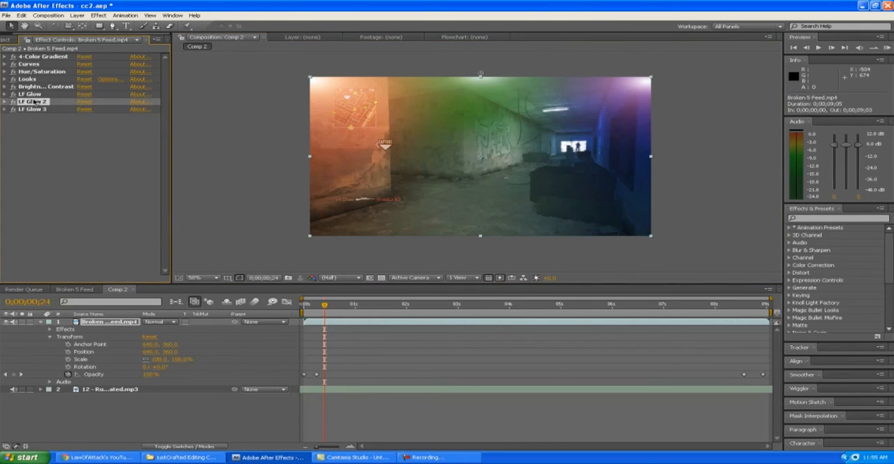
{"action": "left_click_drag", "start_coordinate": [482, 73], "coordinate": [481, 78]}
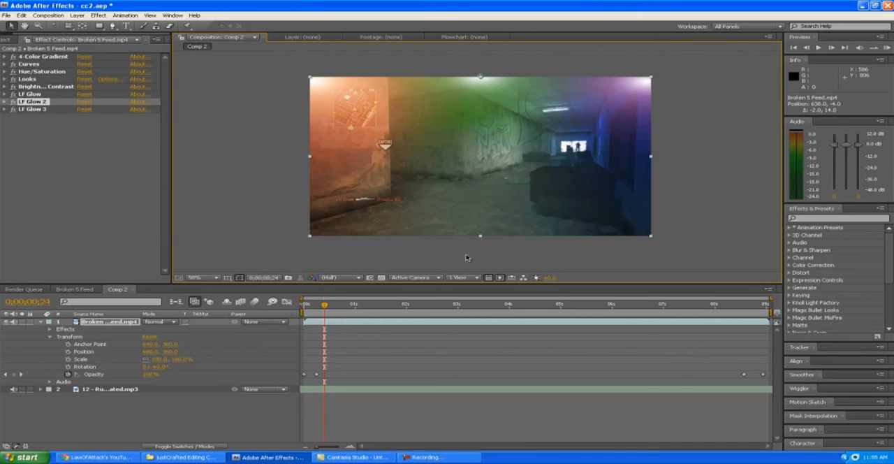
{"action": "left_click", "coordinate": [444, 458]}
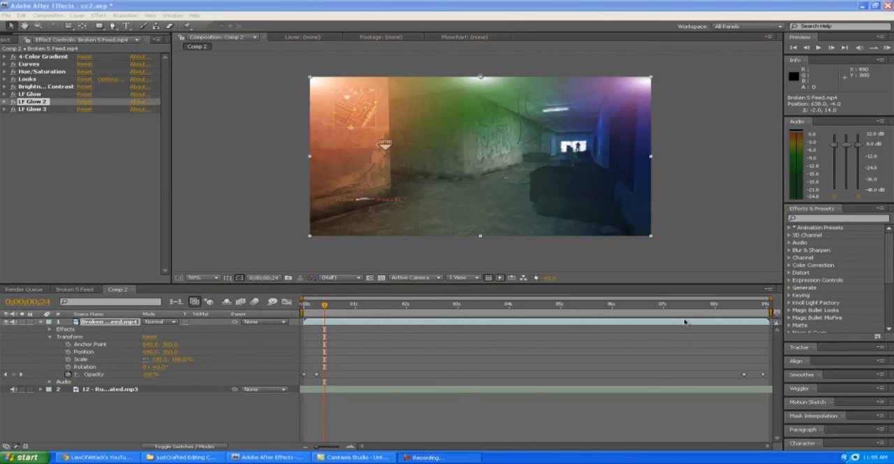